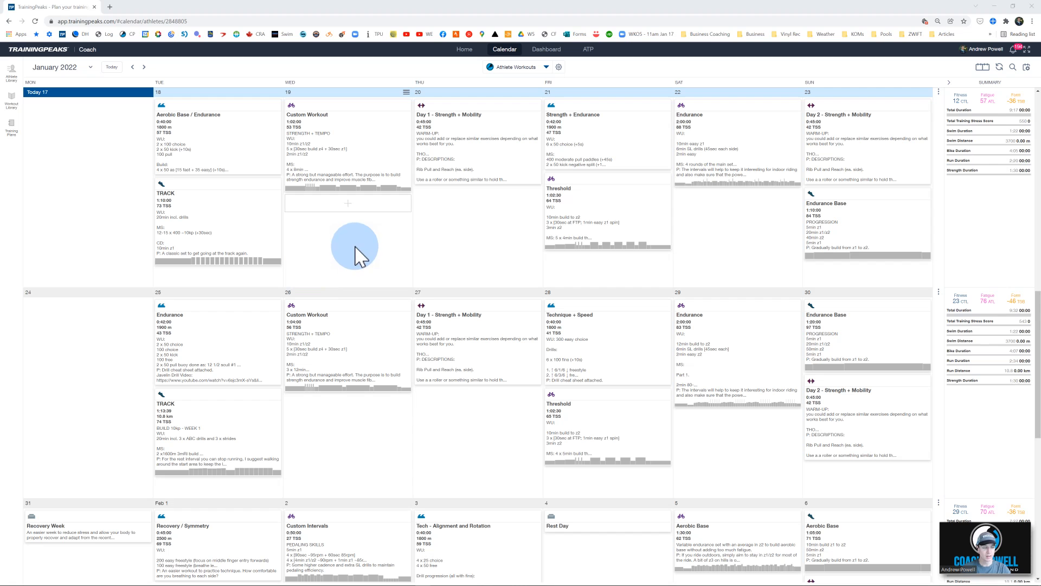
Step: Open the January 19 Custom Workout and review its description, pre-activity comments, interval graph and structured workout details
{"action": "left_click", "coordinate": [349, 150]}
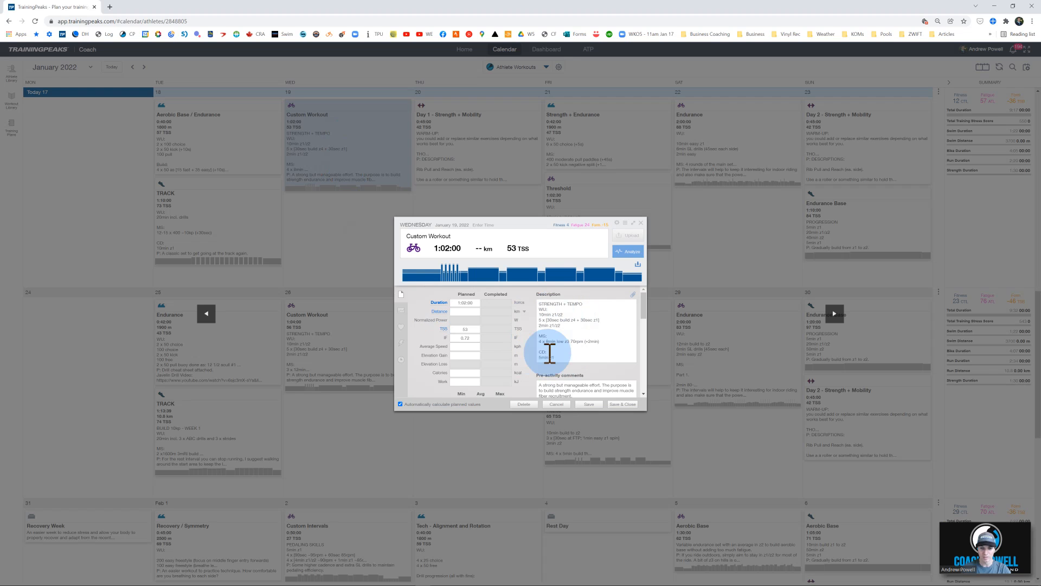
{"action": "scroll", "coordinate": [578, 333], "scroll_direction": "down", "scroll_amount": 2}
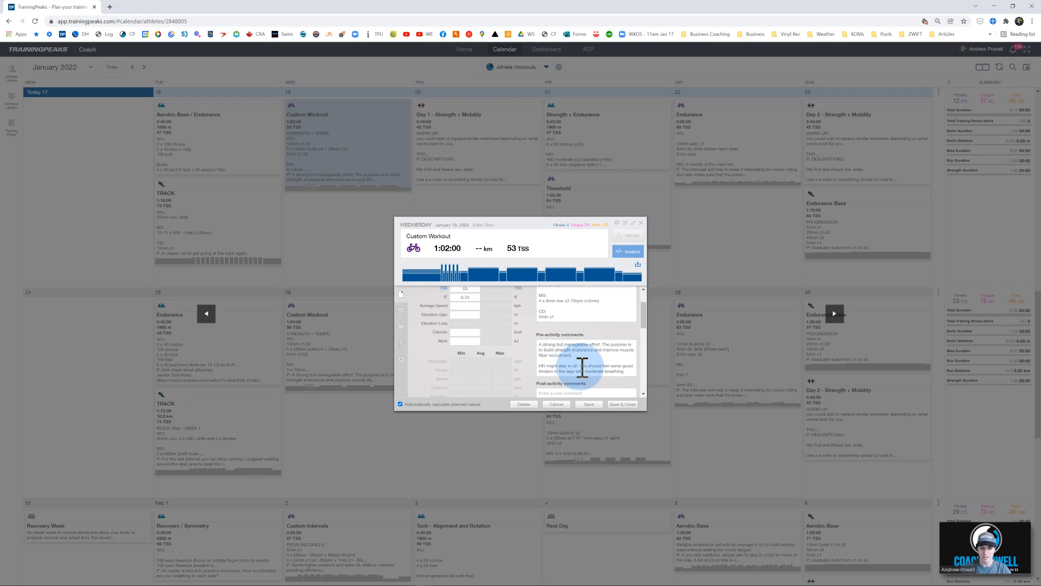
{"action": "scroll", "coordinate": [573, 355], "scroll_direction": "down", "scroll_amount": 2}
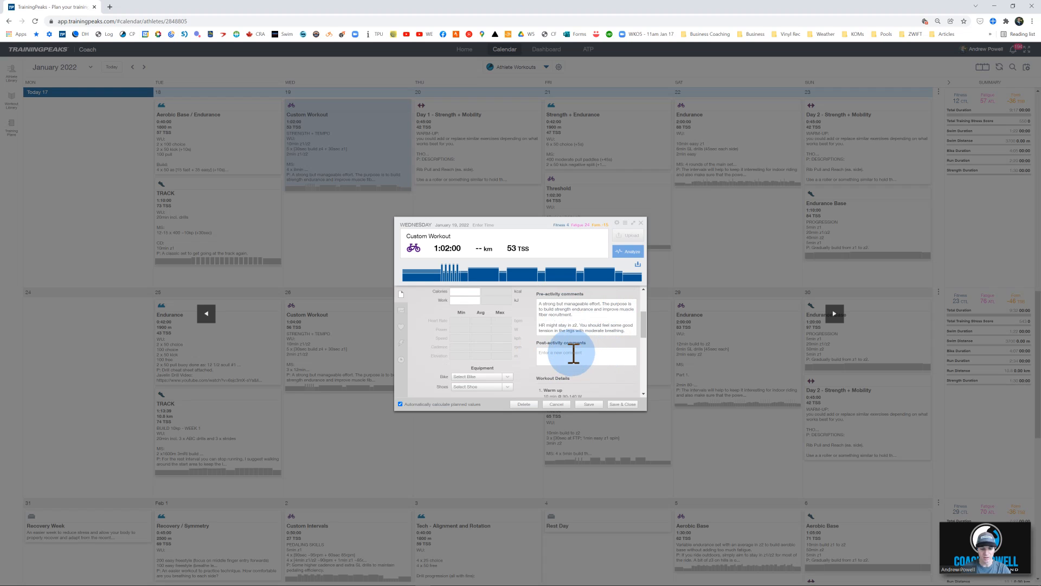
{"action": "scroll", "coordinate": [582, 353], "scroll_direction": "up", "scroll_amount": 3}
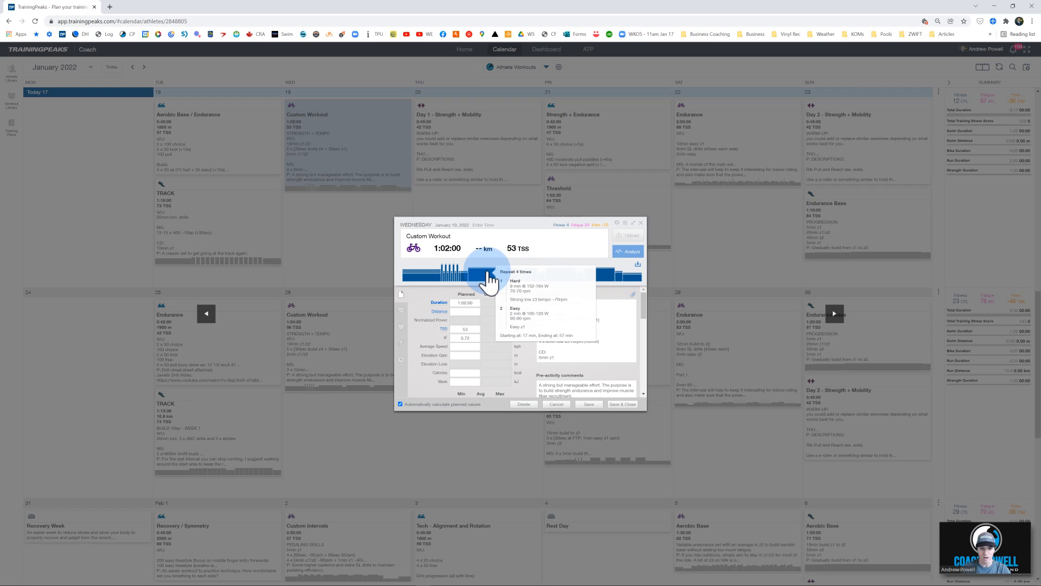
{"action": "scroll", "coordinate": [566, 330], "scroll_direction": "down", "scroll_amount": 5}
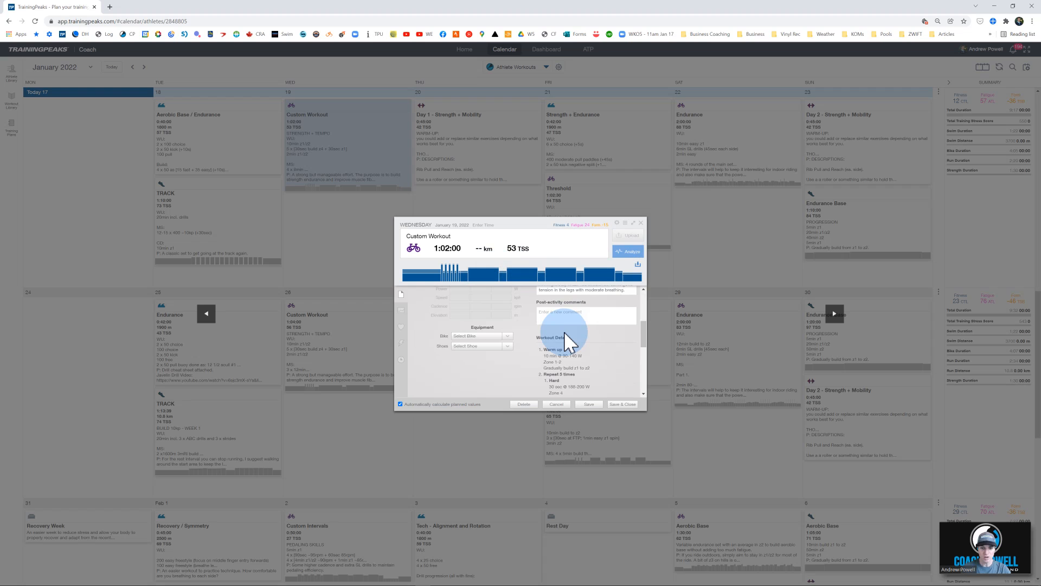
{"action": "scroll", "coordinate": [566, 341], "scroll_direction": "down", "scroll_amount": 2}
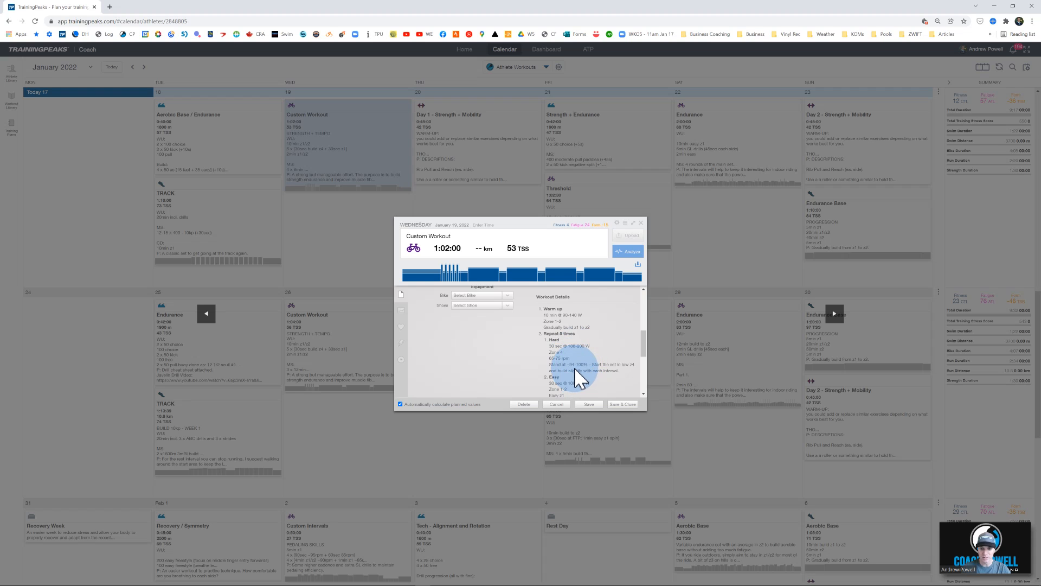
{"action": "scroll", "coordinate": [564, 362], "scroll_direction": "up", "scroll_amount": 5}
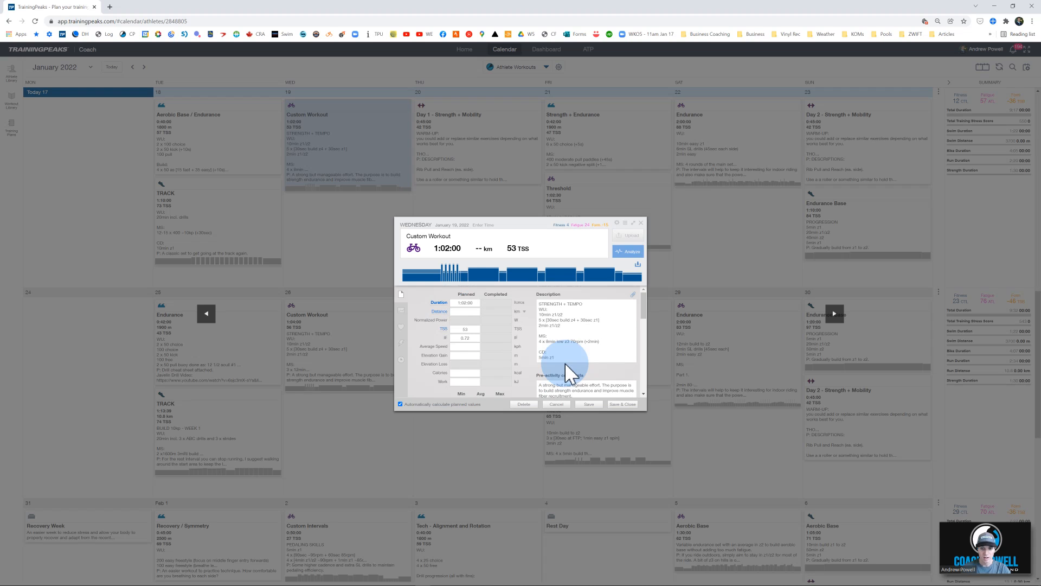
Step: Review the Custom Workout's heart rate, power and speed zone data, and close the workout with its contents saved
{"action": "left_click", "coordinate": [401, 312]}
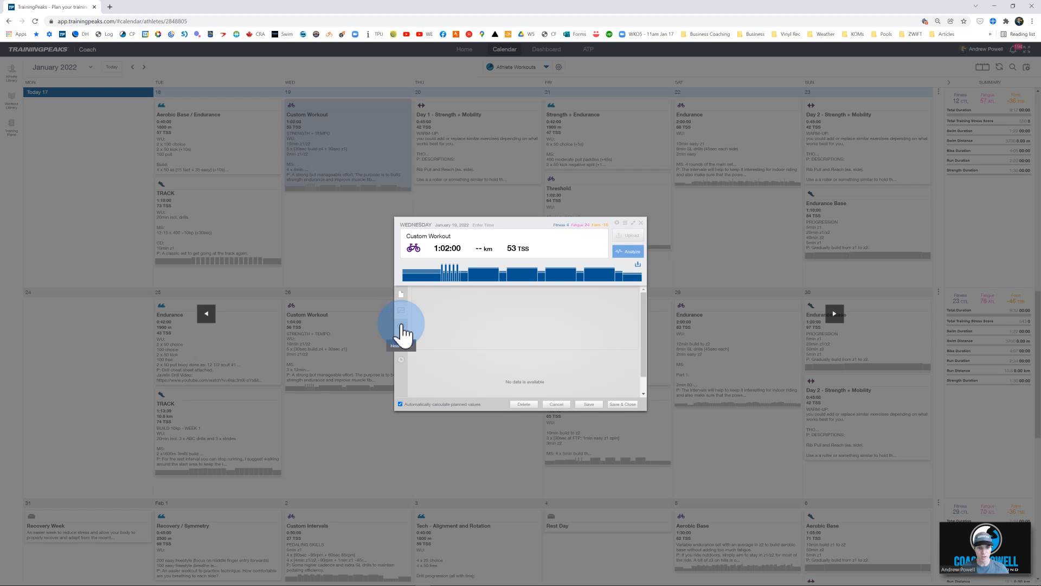
{"action": "left_click", "coordinate": [402, 329]}
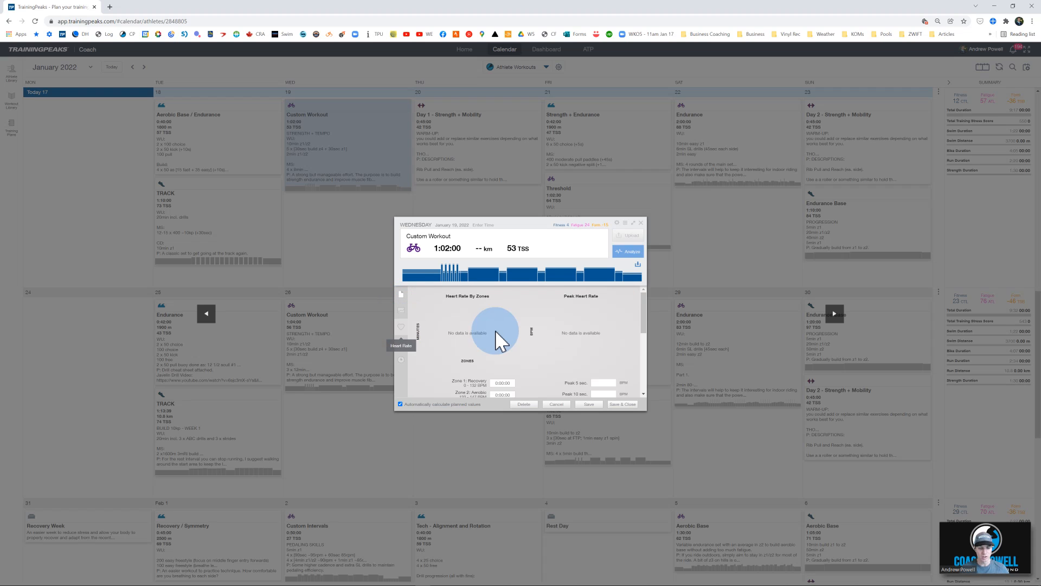
{"action": "scroll", "coordinate": [421, 349], "scroll_direction": "down", "scroll_amount": 3}
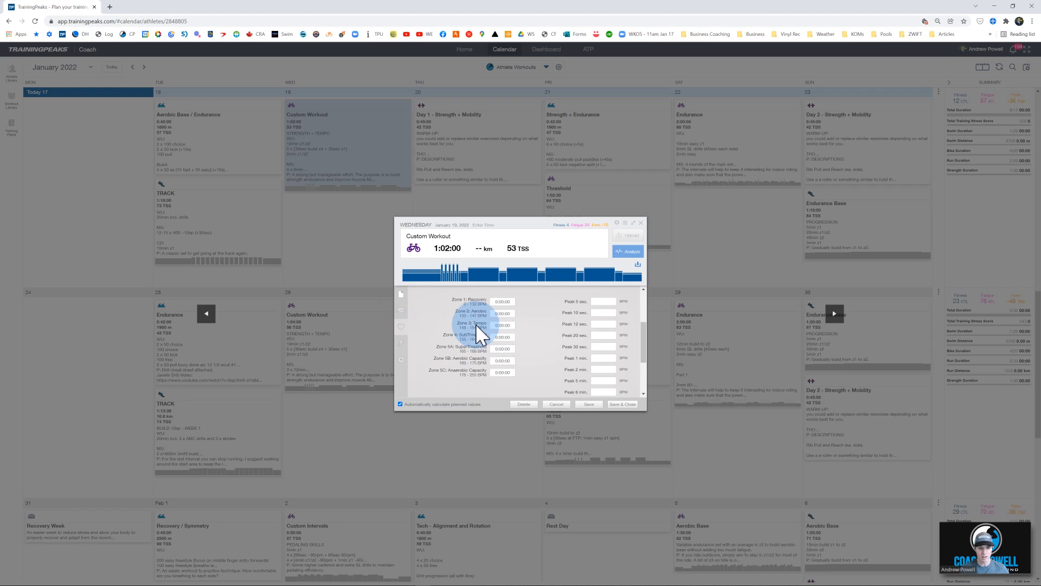
{"action": "left_click", "coordinate": [400, 342]}
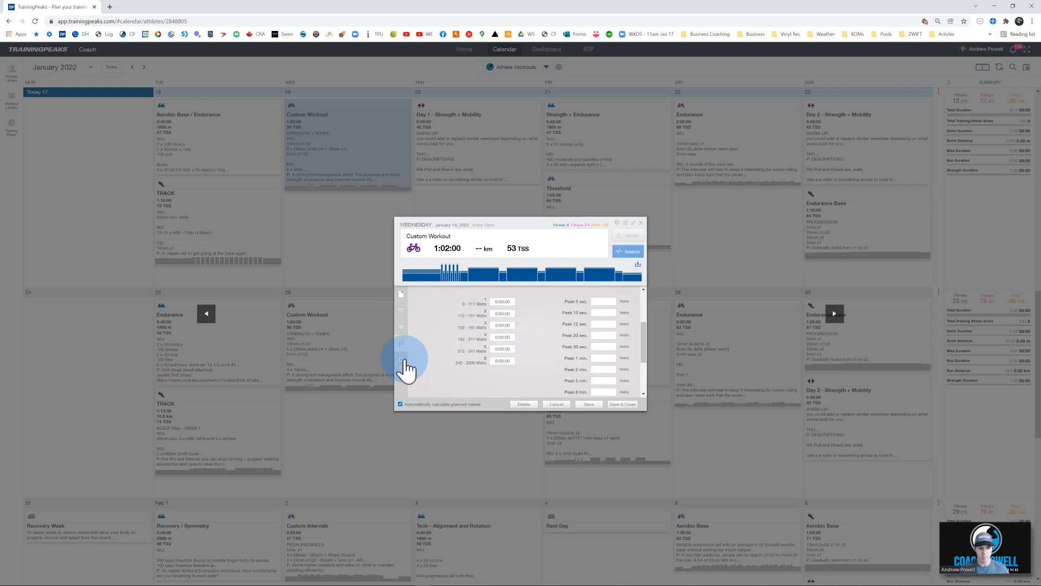
{"action": "left_click", "coordinate": [400, 359]}
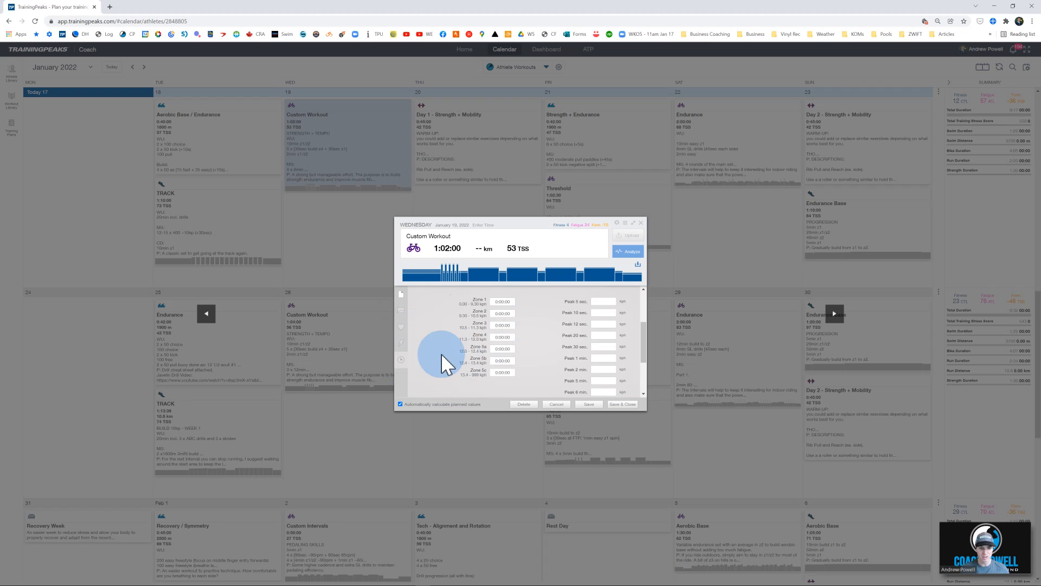
{"action": "left_click", "coordinate": [401, 328]}
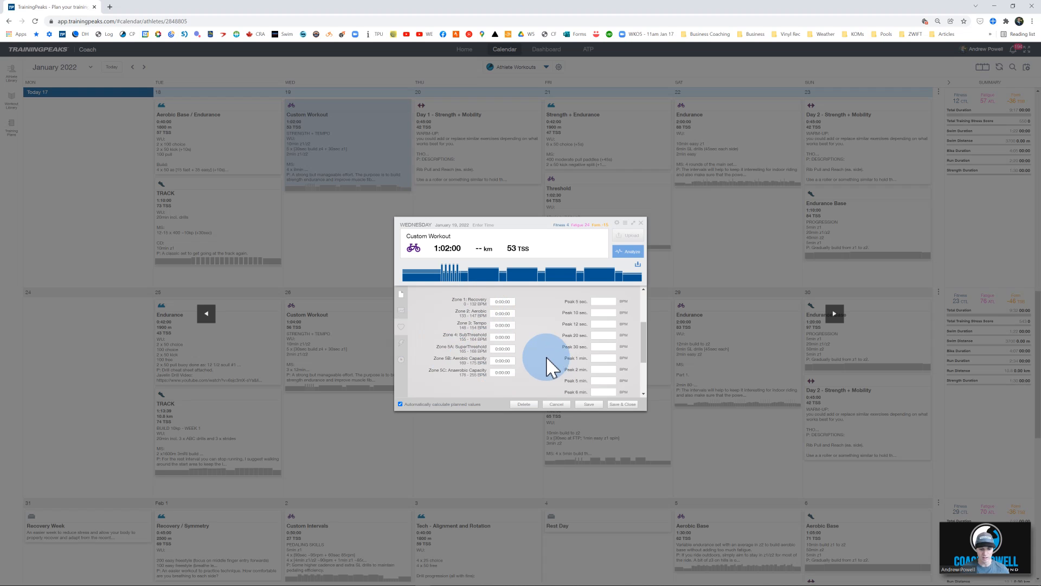
{"action": "left_click", "coordinate": [622, 404]}
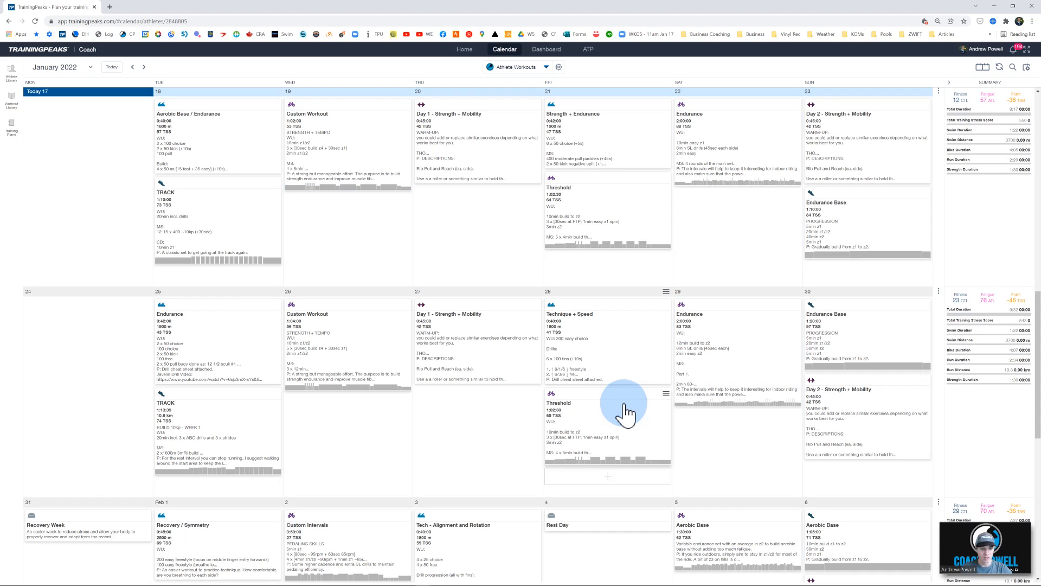
Step: Reopen the January 19 Custom Workout to examine its comments, and view the January 21 Threshold ride's summary
{"action": "left_click", "coordinate": [356, 117], "text": "ctrl"}
{"action": "left_click", "coordinate": [379, 162]}
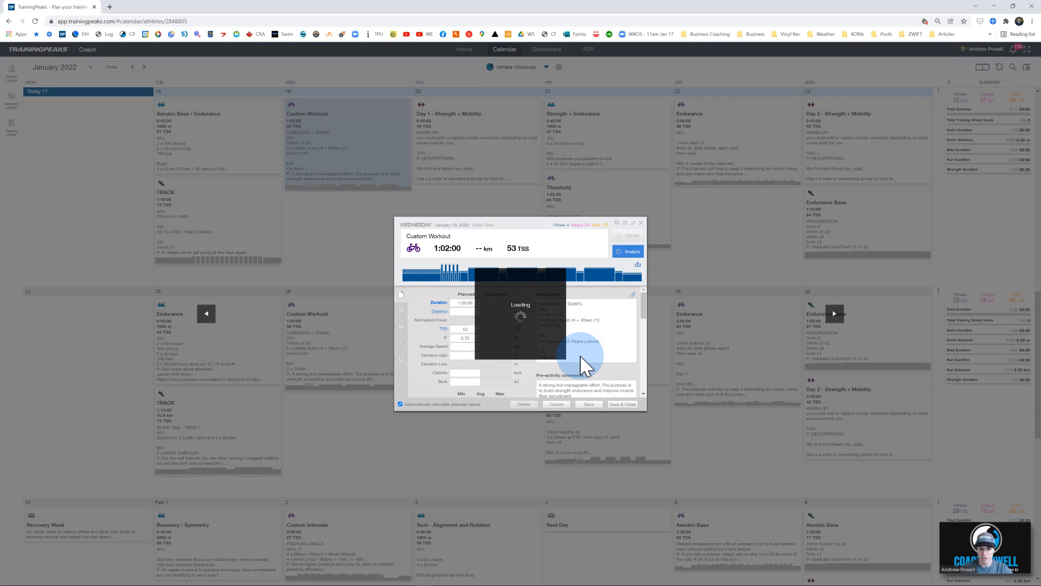
{"action": "scroll", "coordinate": [574, 363], "scroll_direction": "down", "scroll_amount": 3}
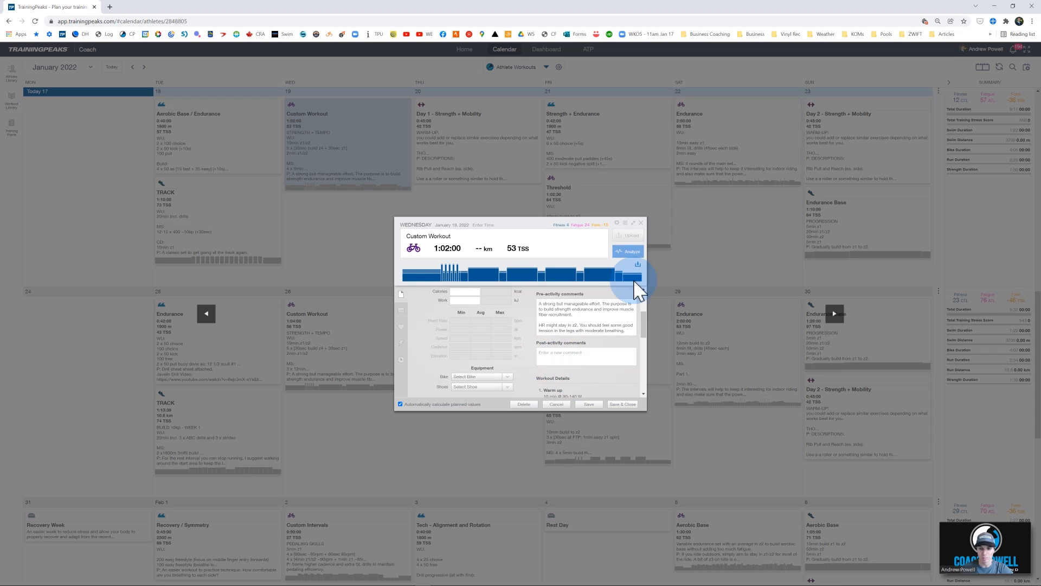
{"action": "left_click", "coordinate": [640, 223]}
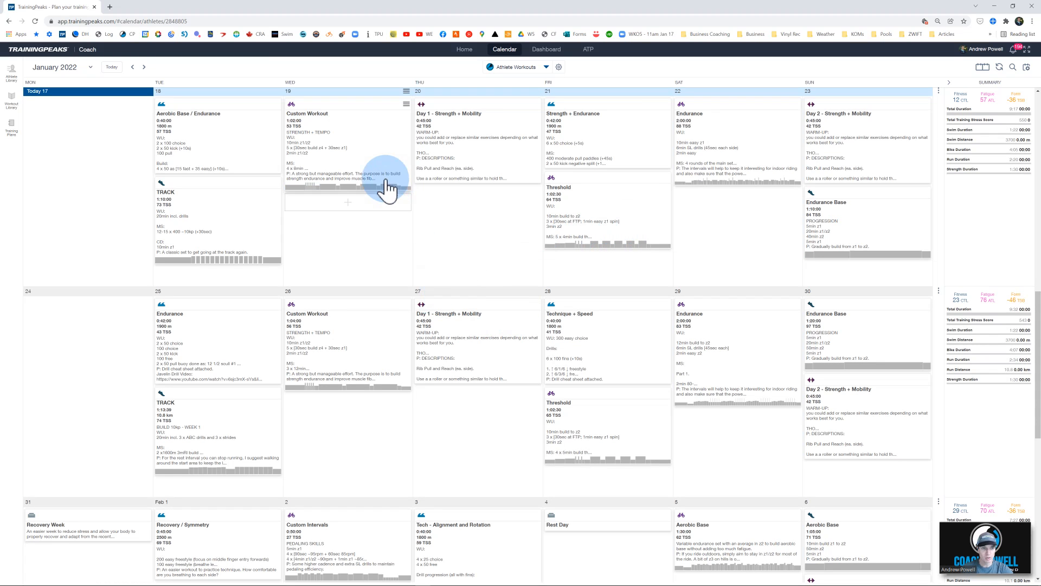
{"action": "left_click", "coordinate": [602, 211]}
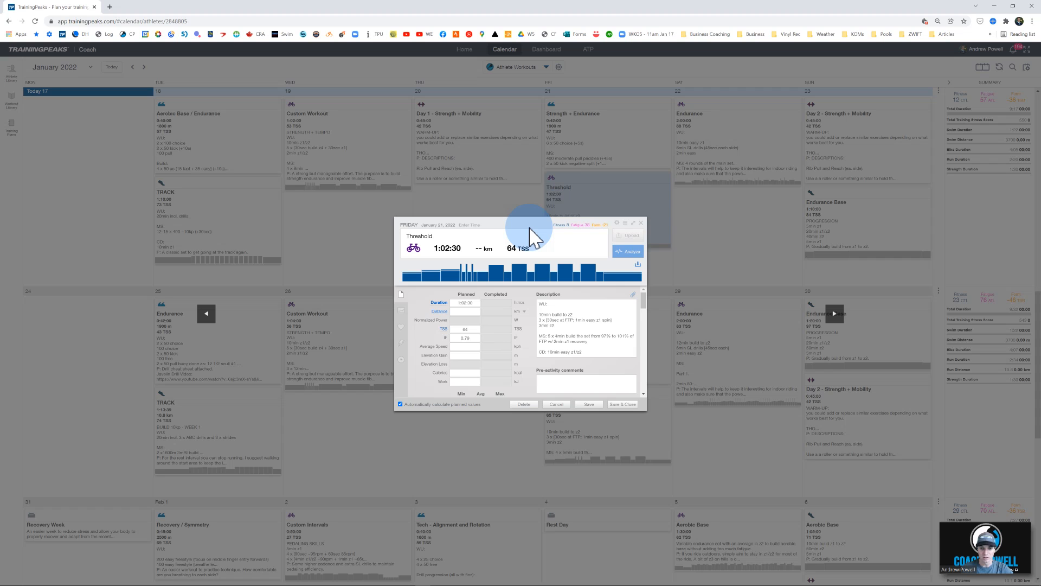
{"action": "left_click", "coordinate": [640, 223]}
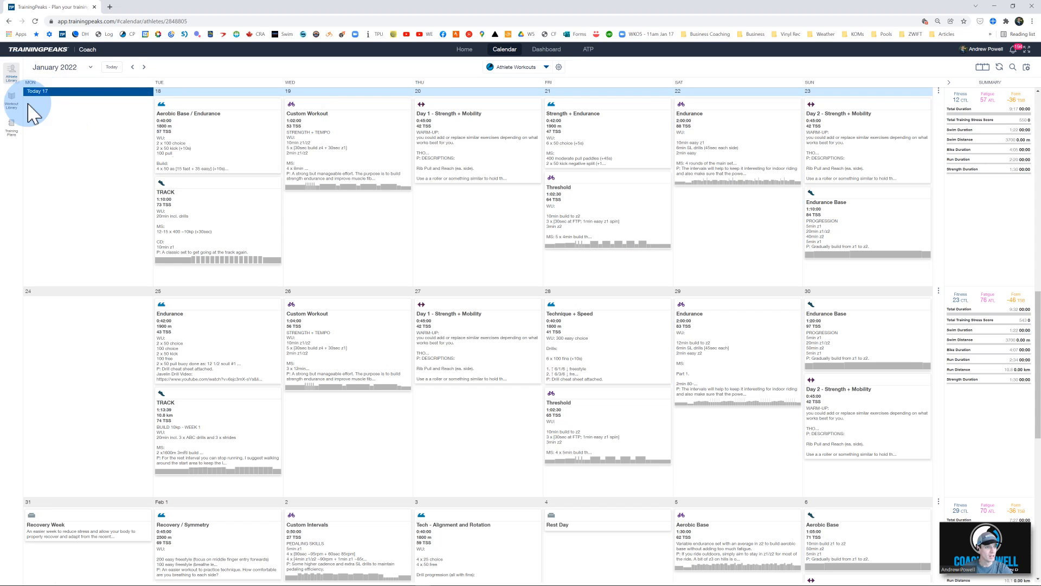
Step: Open the Athlete Workouts entry of the AA group in the athlete library and review its profile and zones
{"action": "left_click", "coordinate": [12, 71]}
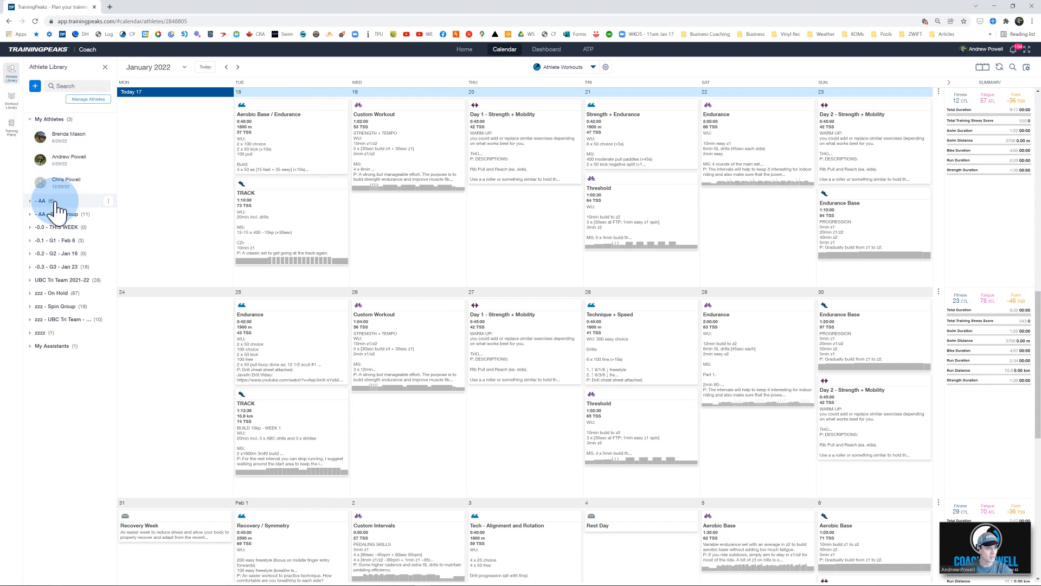
{"action": "left_click", "coordinate": [49, 201]}
{"action": "left_click", "coordinate": [63, 307]}
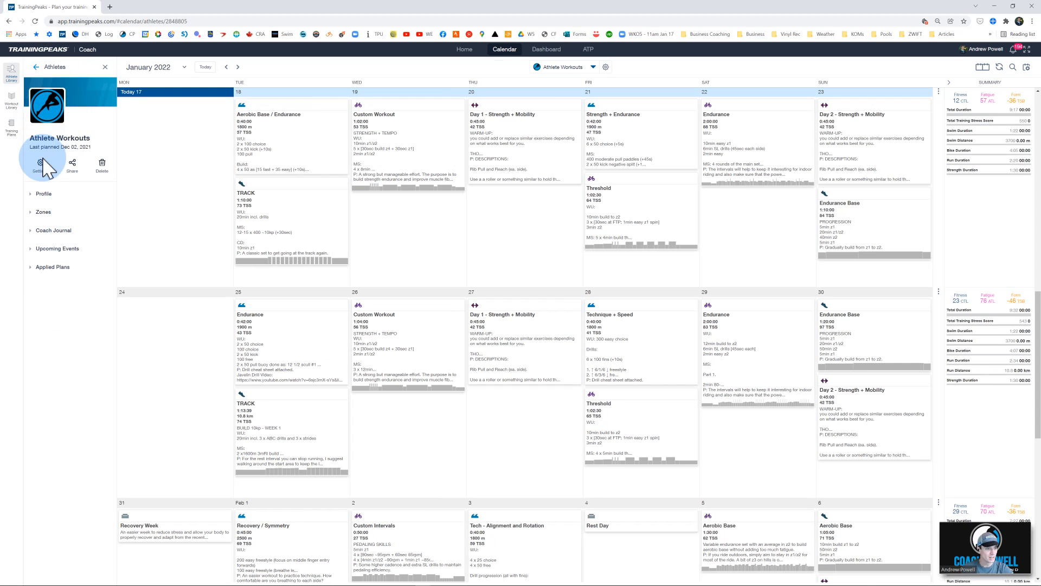
{"action": "left_click", "coordinate": [38, 194]}
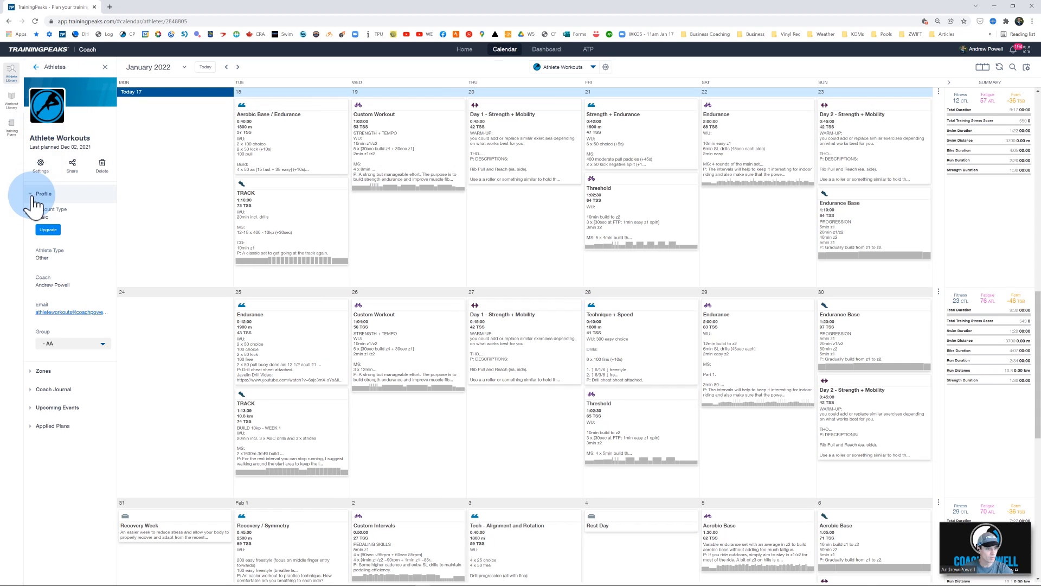
{"action": "left_click", "coordinate": [34, 199]}
{"action": "left_click", "coordinate": [34, 211]}
{"action": "scroll", "coordinate": [63, 275], "scroll_direction": "down", "scroll_amount": 5}
{"action": "scroll", "coordinate": [59, 282], "scroll_direction": "up", "scroll_amount": 5}
{"action": "left_click", "coordinate": [34, 213]}
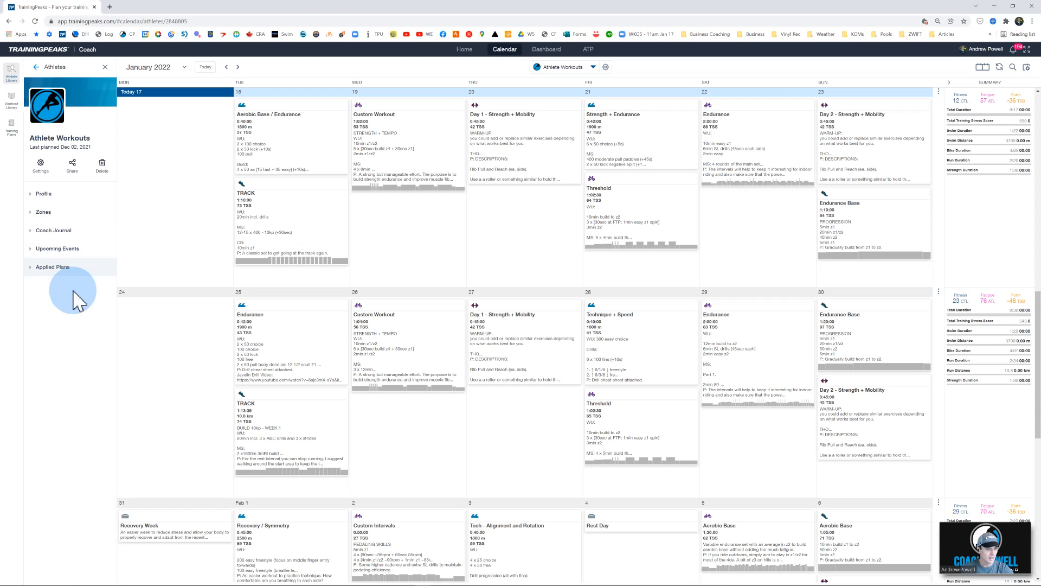
Step: Open the Athlete Workouts account settings and check the available unit preference options
{"action": "left_click", "coordinate": [41, 163]}
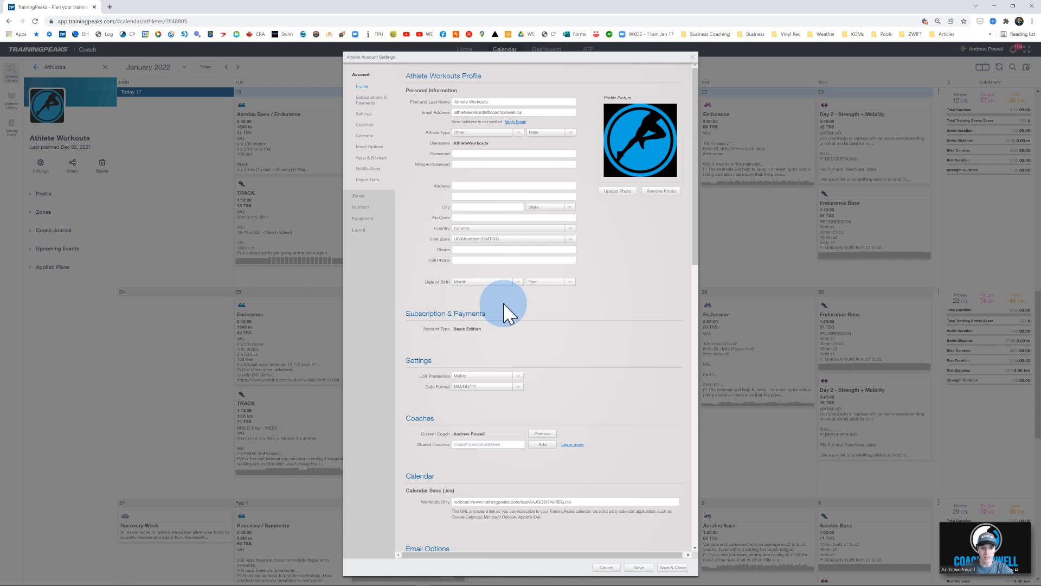
{"action": "scroll", "coordinate": [493, 303], "scroll_direction": "down", "scroll_amount": 2}
{"action": "left_click", "coordinate": [488, 295]}
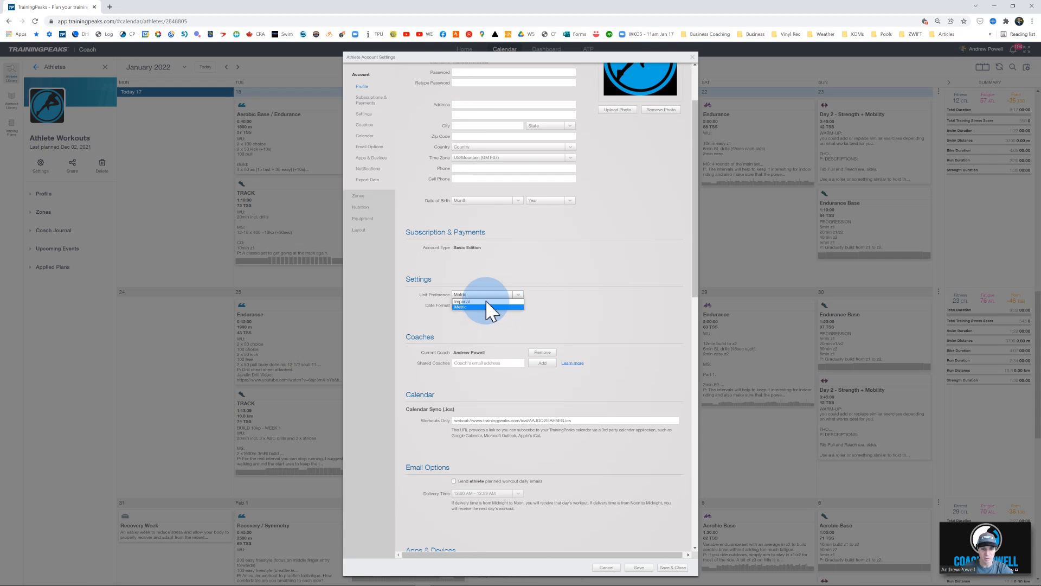
{"action": "left_click", "coordinate": [486, 295]}
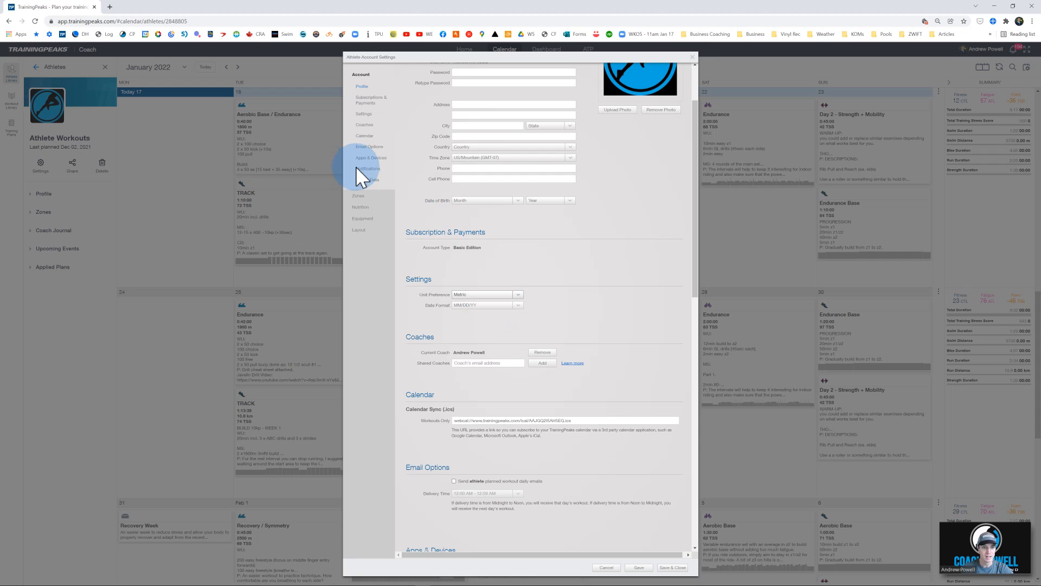
Step: Review the athlete's heart rate zones and the bike and shoe equipment settings, and leave the account settings
{"action": "left_click", "coordinate": [358, 196]}
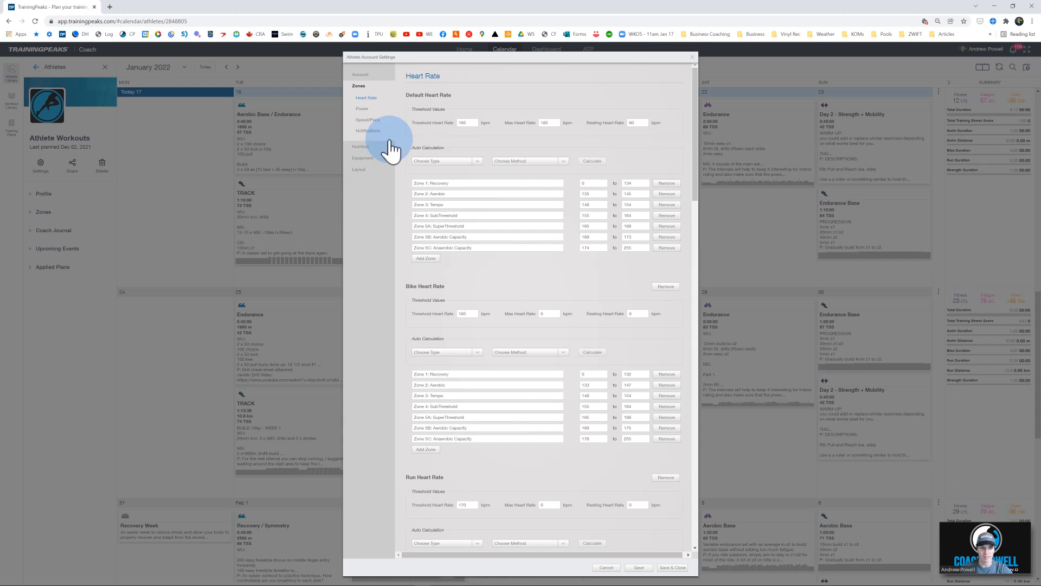
{"action": "left_click", "coordinate": [361, 156]}
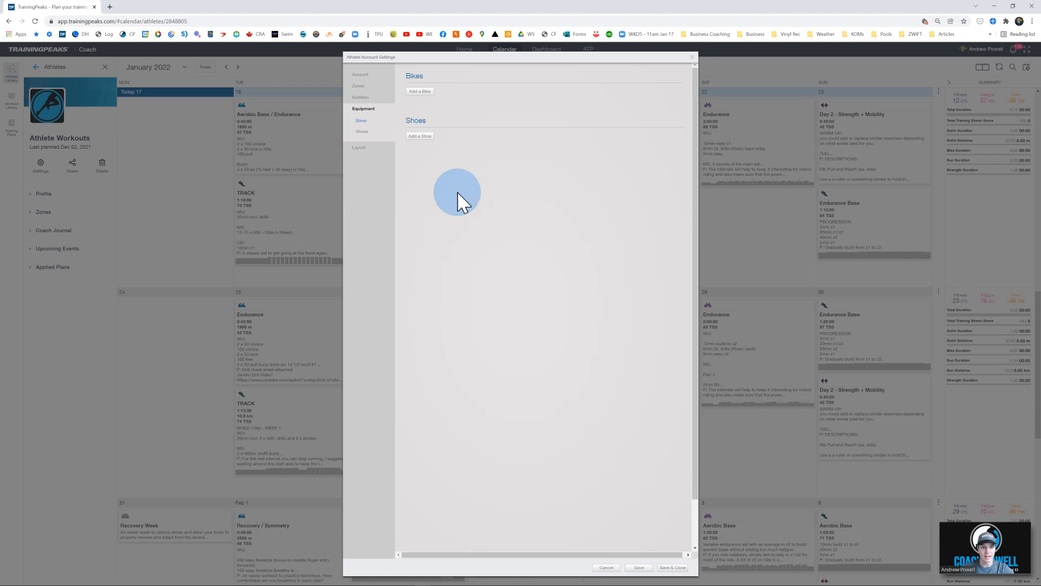
{"action": "left_click", "coordinate": [422, 97]}
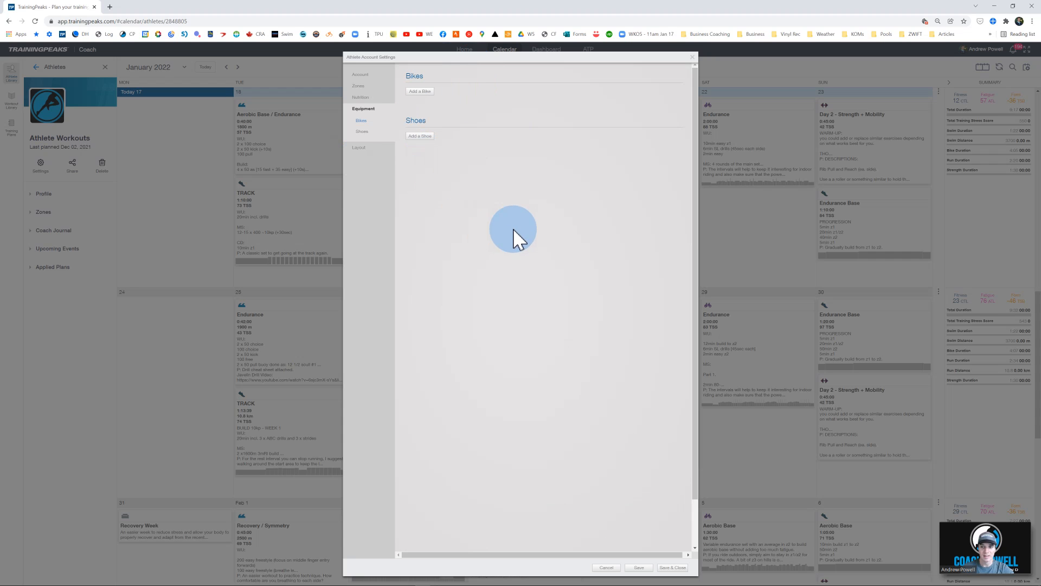
{"action": "left_click", "coordinate": [299, 234]}
Step: Open the January 18 TRACK run and check the shoe choices in its equipment section, and close the workout
{"action": "left_click", "coordinate": [307, 222]}
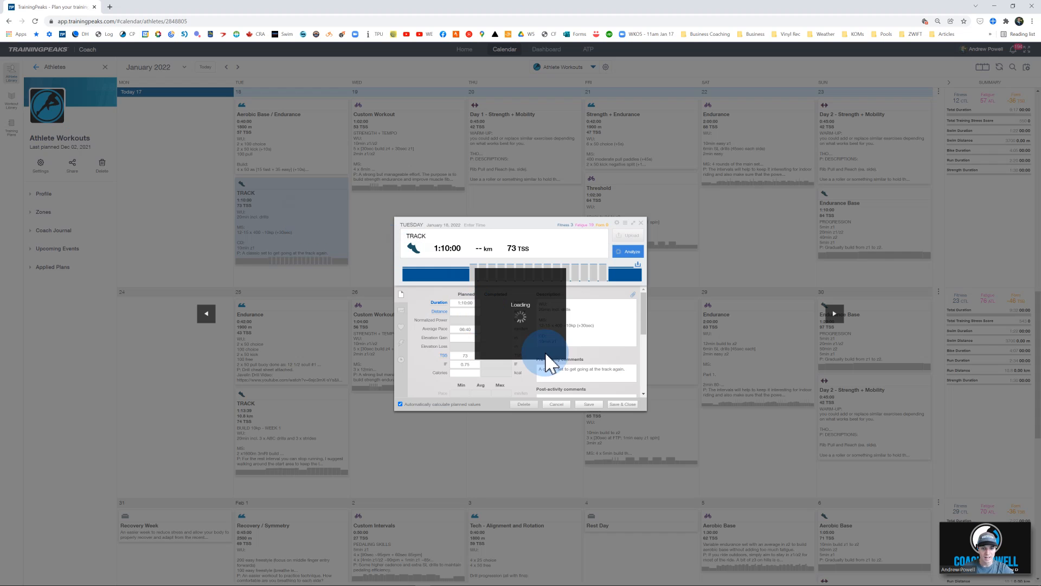
{"action": "scroll", "coordinate": [537, 349], "scroll_direction": "down", "scroll_amount": 3}
{"action": "left_click", "coordinate": [480, 359]}
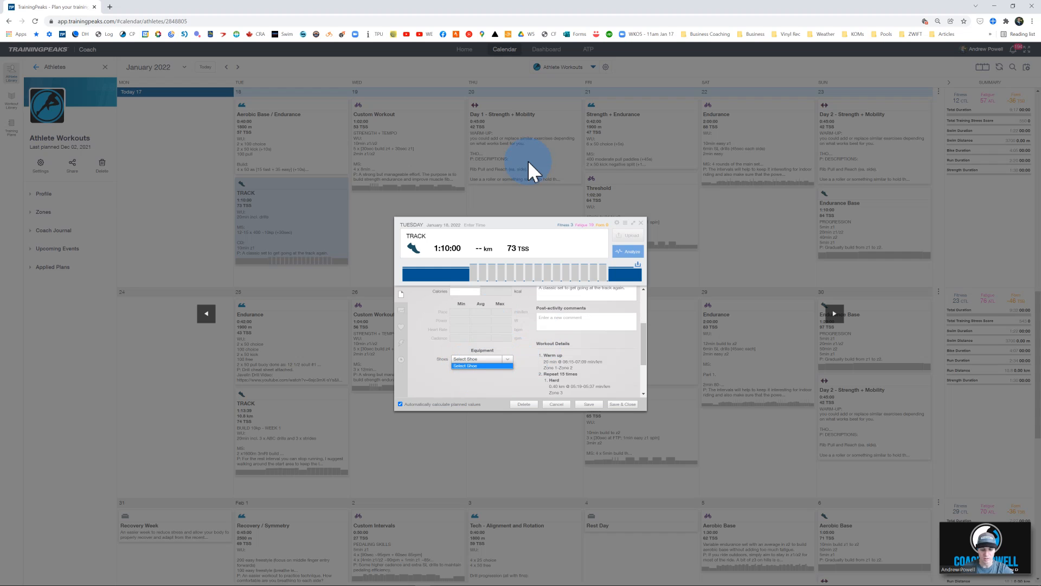
{"action": "left_click", "coordinate": [533, 183]}
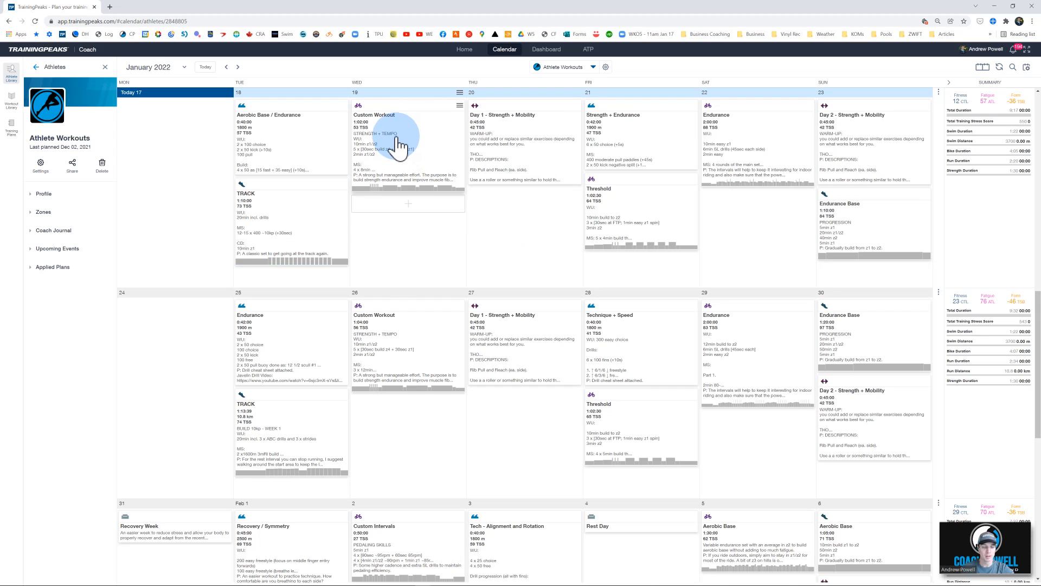
Step: Review the items that can be added to January 19, open a blank note form, and leave it without saving
{"action": "left_click", "coordinate": [403, 206]}
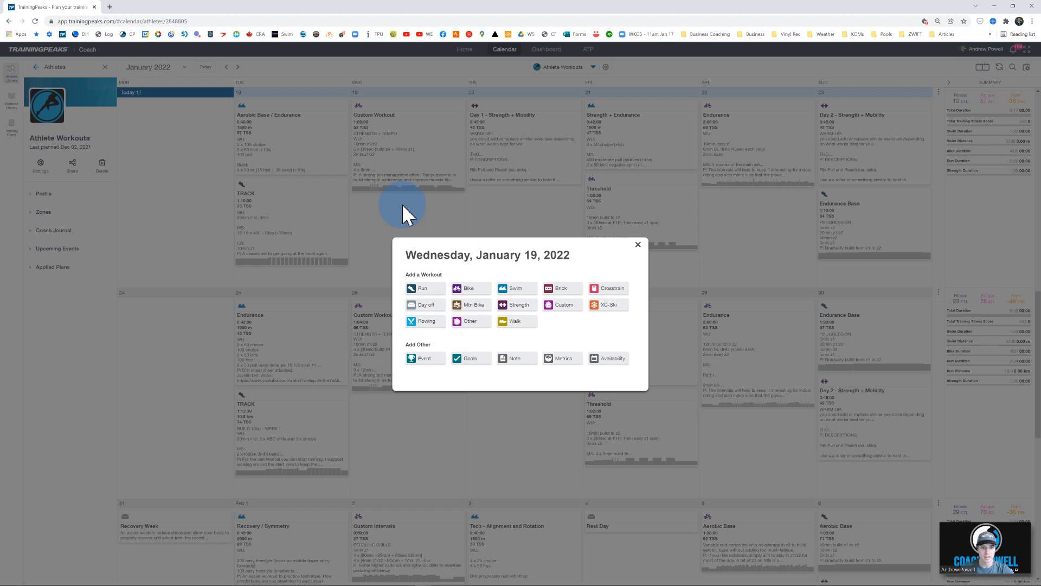
{"action": "left_click", "coordinate": [423, 214]}
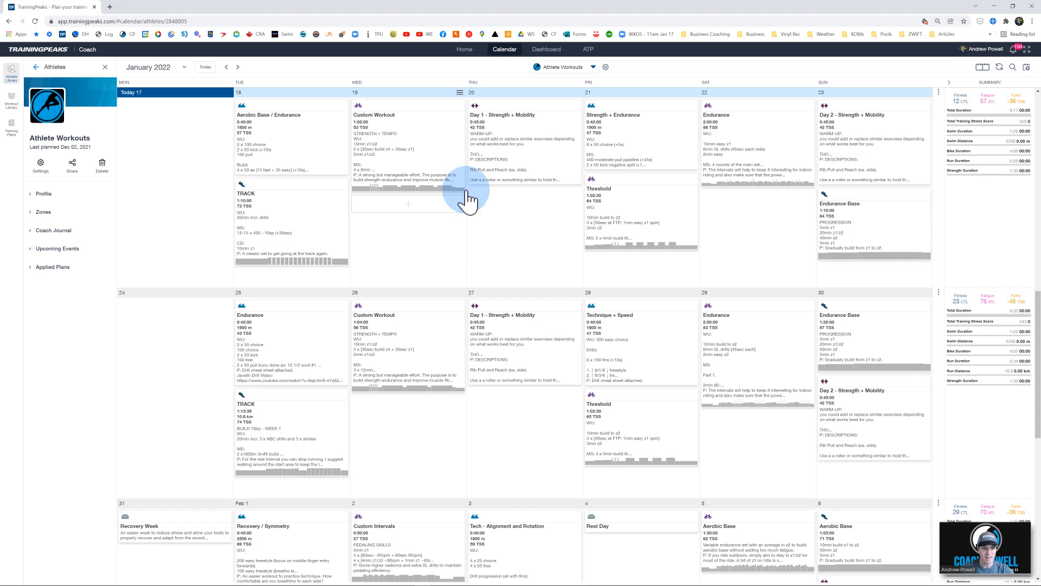
{"action": "left_click", "coordinate": [409, 206]}
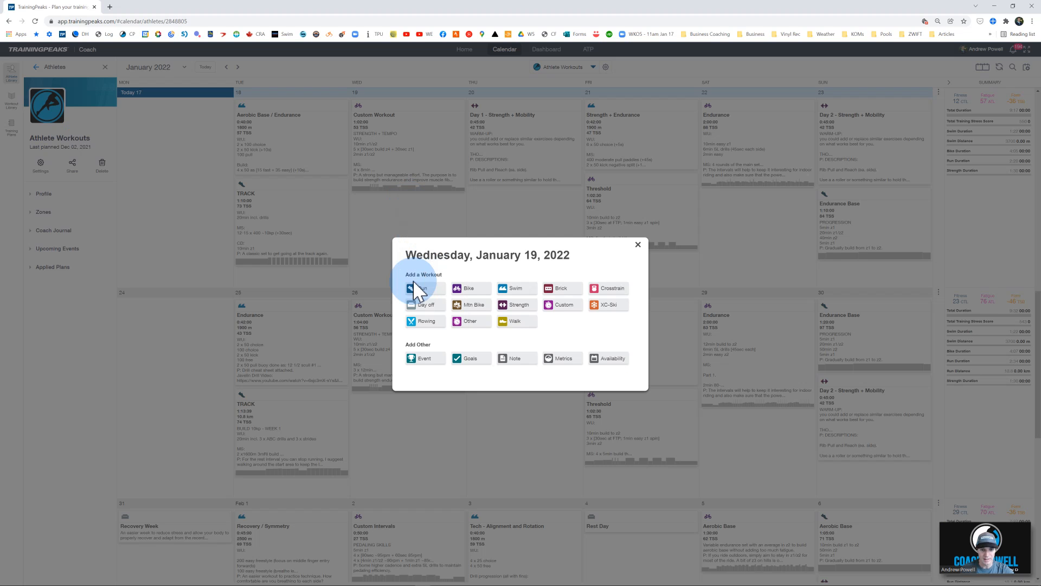
{"action": "left_click", "coordinate": [515, 360]}
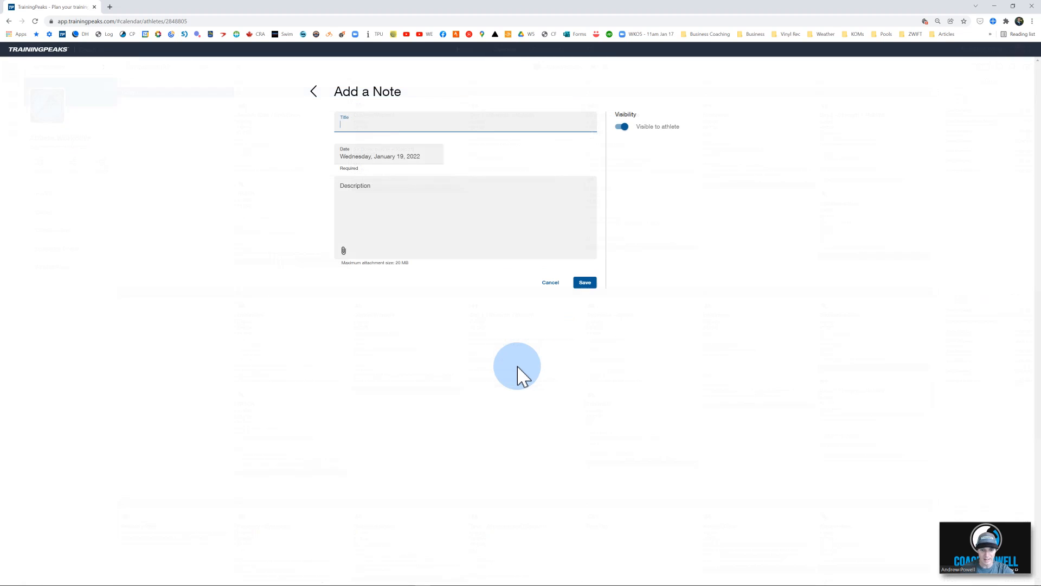
{"action": "left_click", "coordinate": [414, 195]}
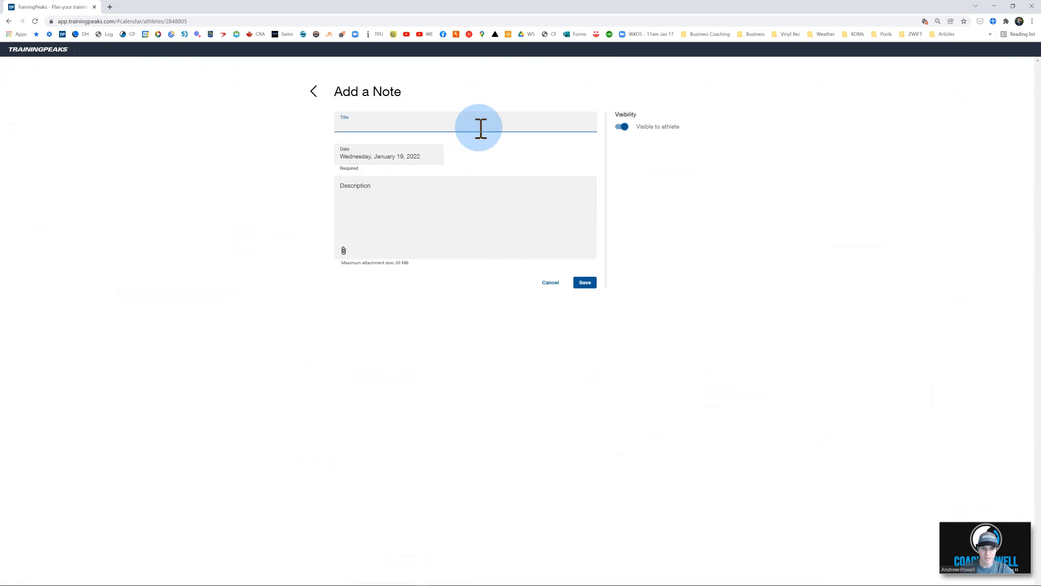
{"action": "left_click", "coordinate": [553, 284]}
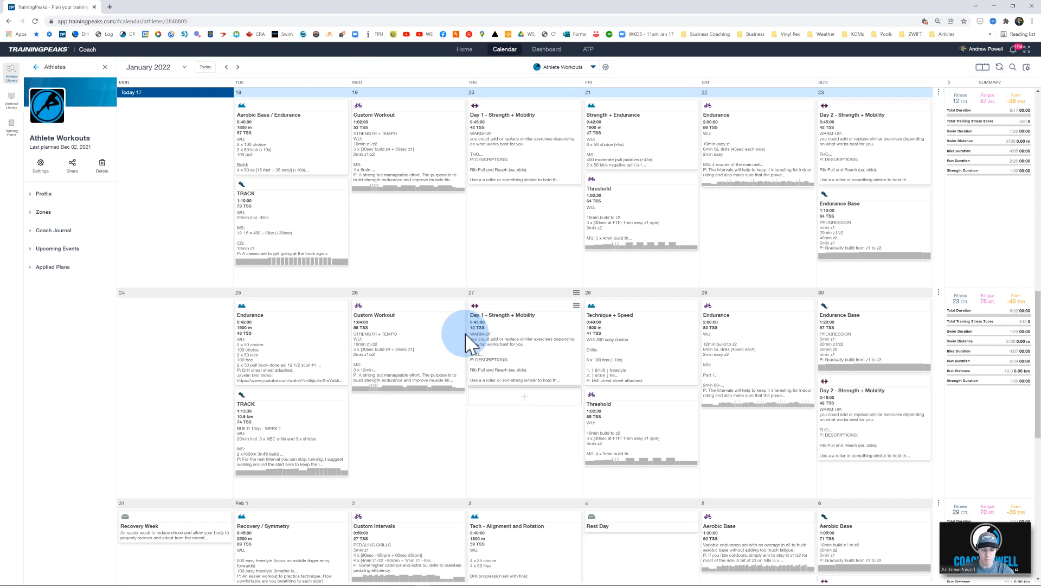
Step: Start an Other workout on January 19 titled "Traveling Away" and go to its description
{"action": "left_click", "coordinate": [406, 207]}
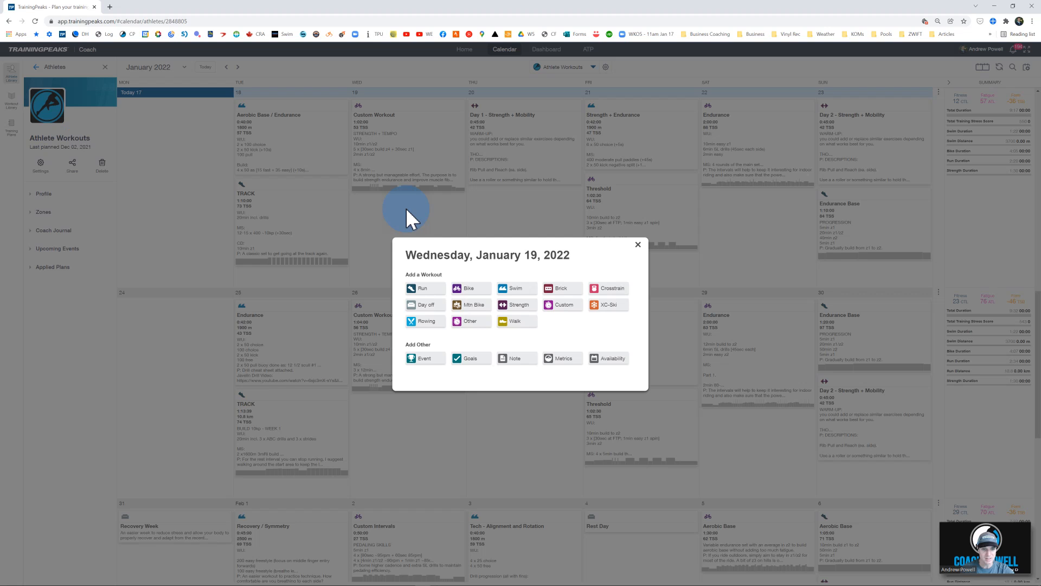
{"action": "left_click", "coordinate": [468, 323]}
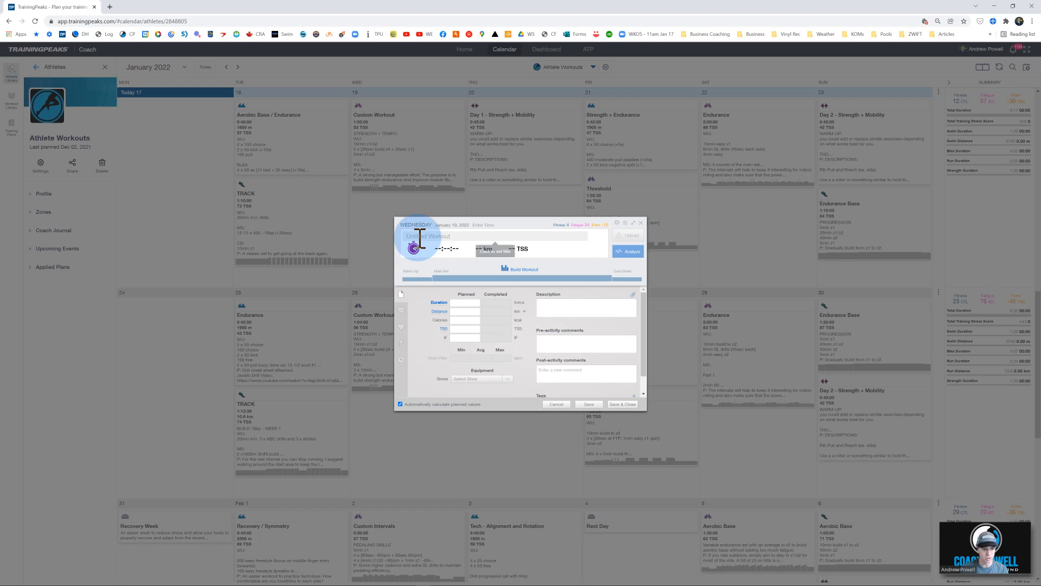
{"action": "type", "text": "Traveling Away"}
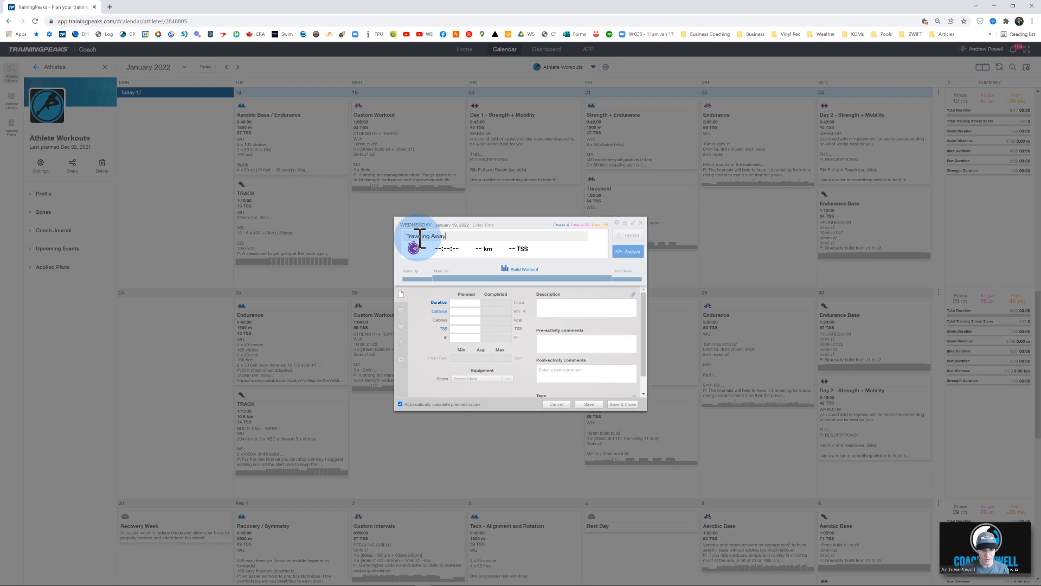
{"action": "left_click", "coordinate": [569, 301]}
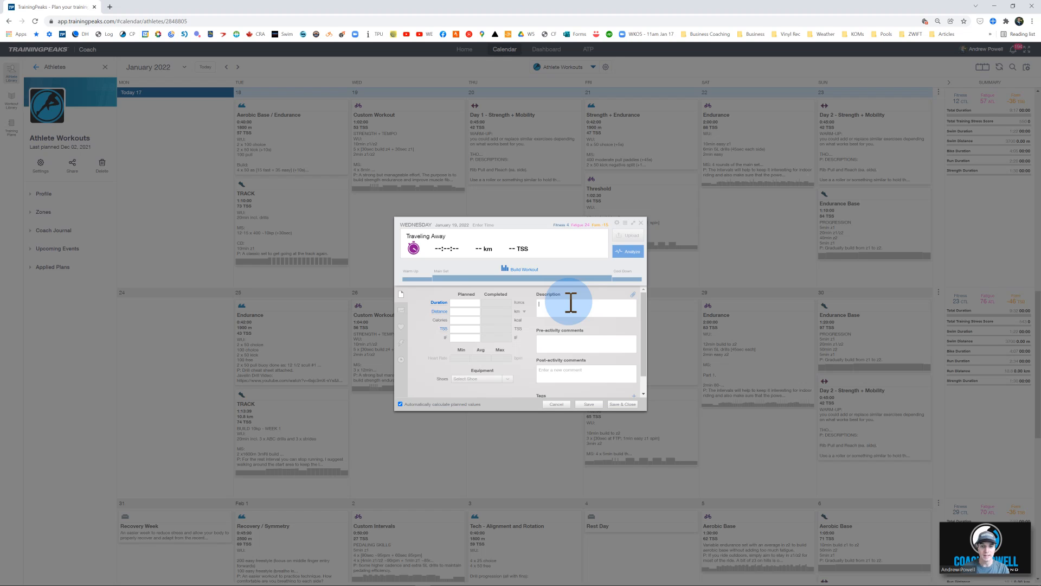
{"action": "left_click", "coordinate": [571, 304]}
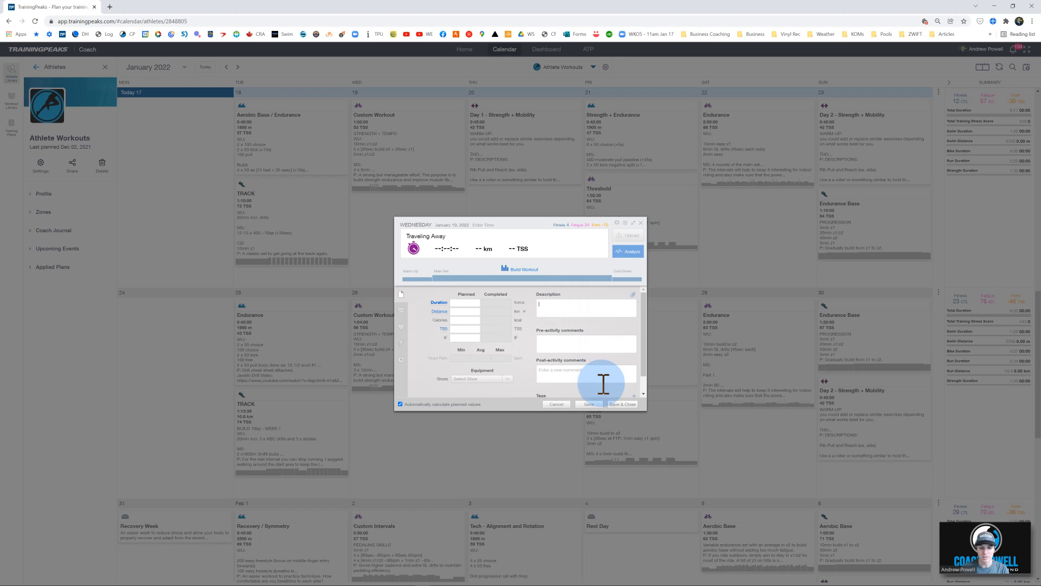
Step: Retitle the unsaved January 19 workout "Traveling Return" and discard it
{"action": "double_click", "coordinate": [441, 237]}
{"action": "type", "text": "Return"}
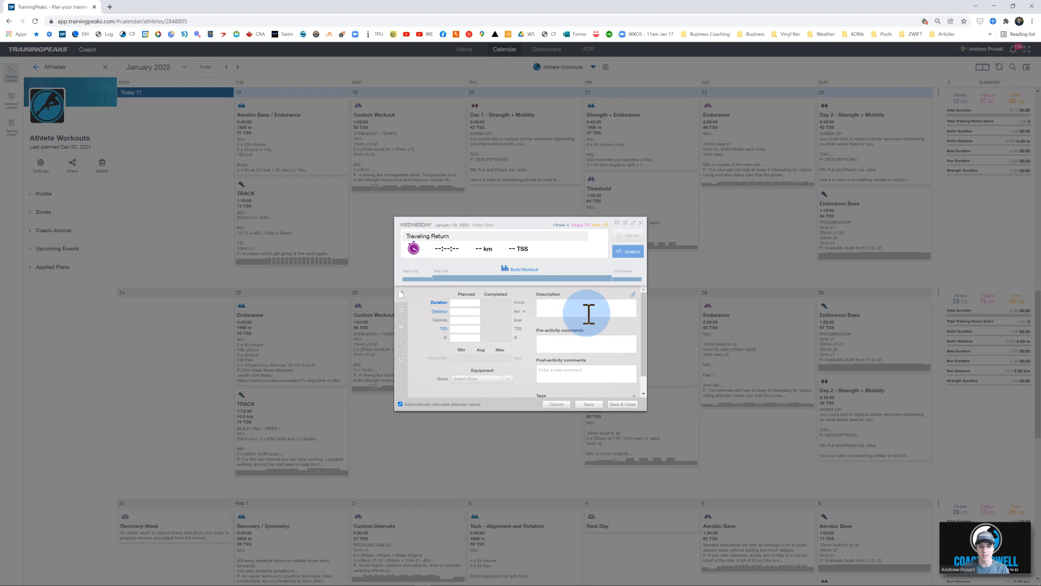
{"action": "left_click", "coordinate": [556, 404]}
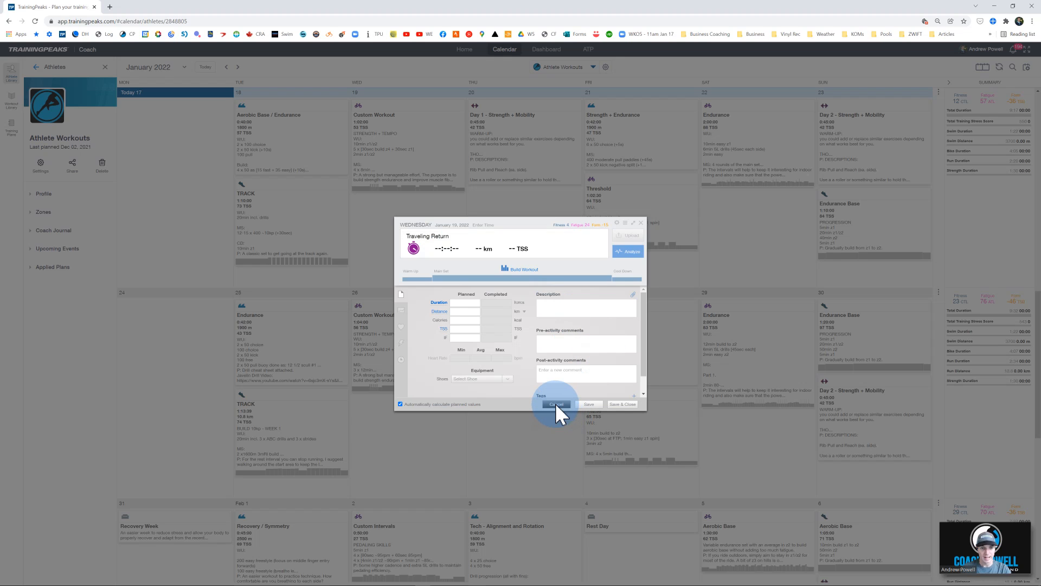
{"action": "left_click", "coordinate": [596, 335]}
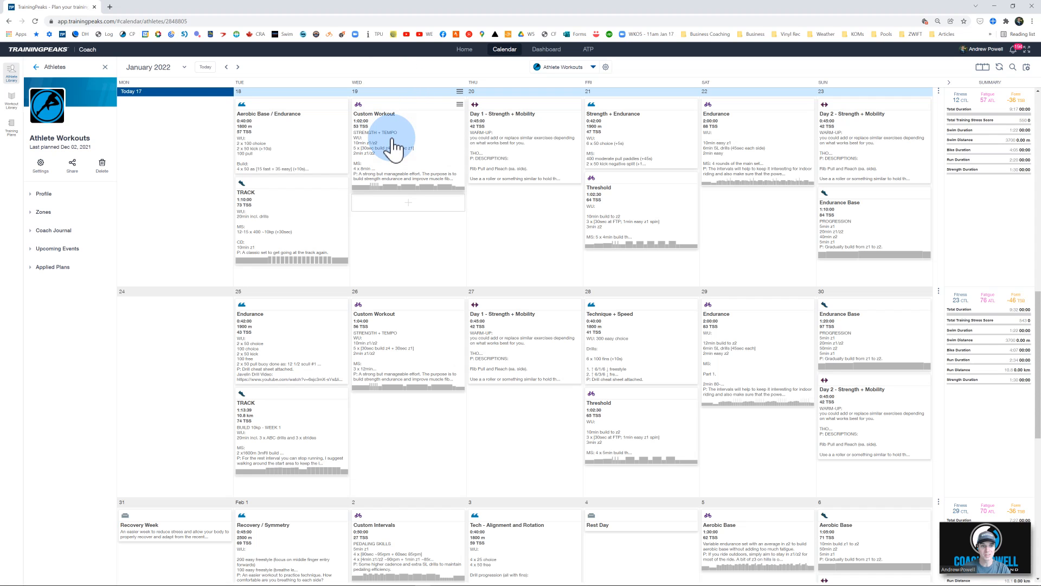
Step: Move the January 19 Custom Workout bike session to January 20 and return it to January 19
{"action": "left_click_drag", "start_coordinate": [395, 144], "coordinate": [507, 223]}
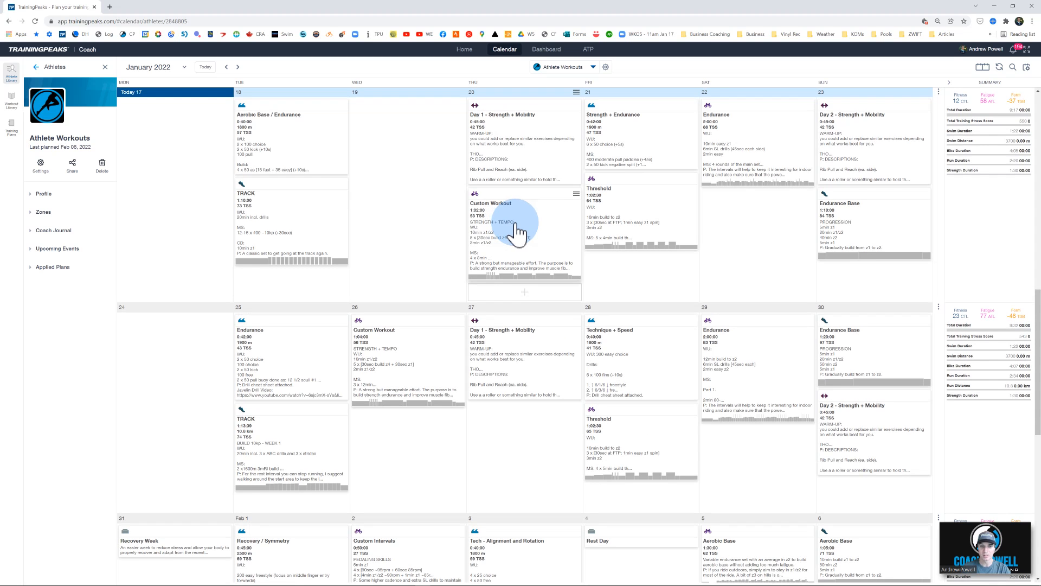
{"action": "left_click_drag", "start_coordinate": [518, 231], "coordinate": [429, 168]}
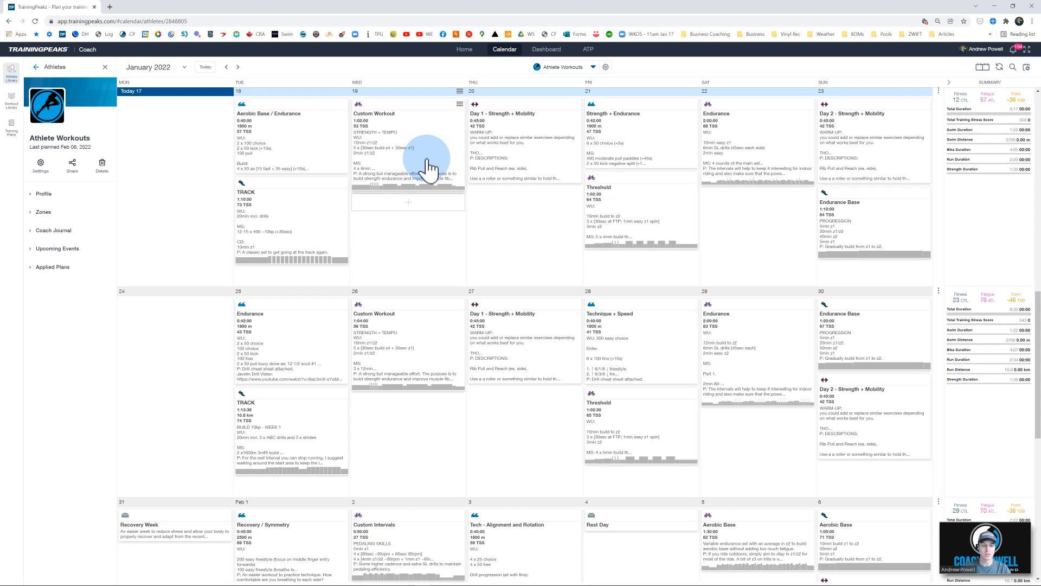
Step: Open the January 19 Custom Workout, view its date picker, and cancel without changing the date
{"action": "left_click", "coordinate": [428, 168]}
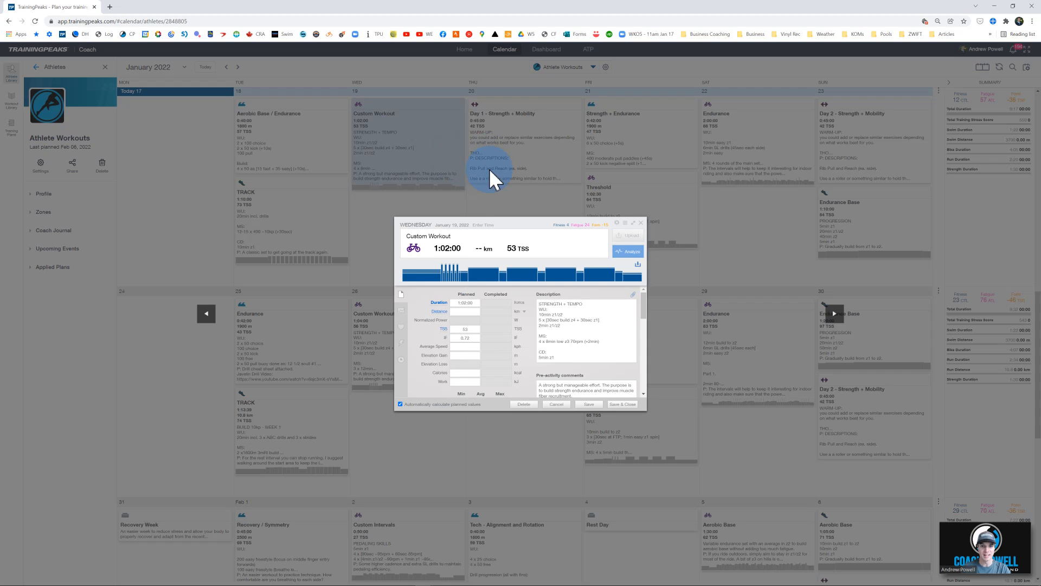
{"action": "left_click", "coordinate": [450, 225]}
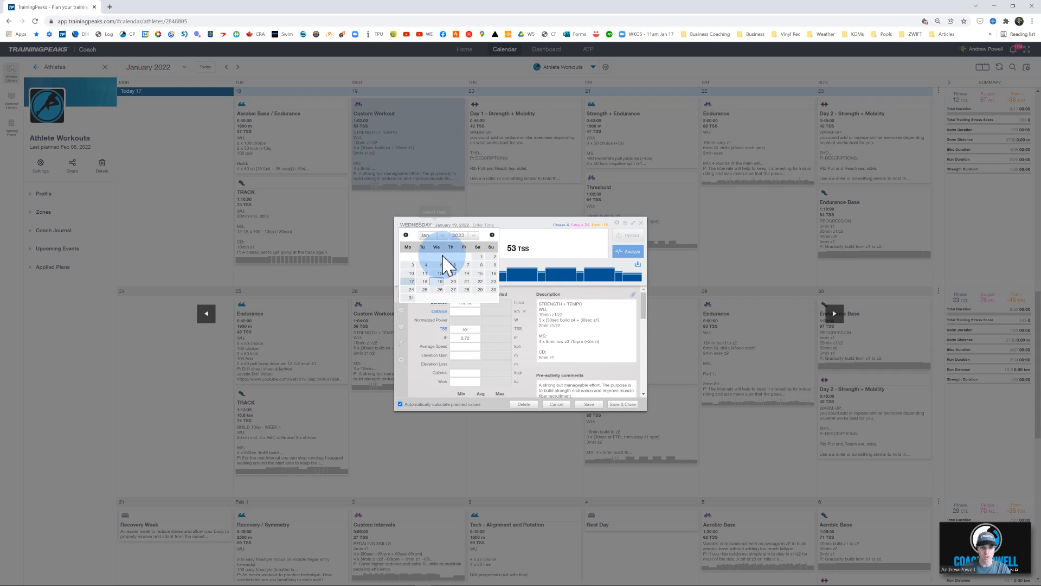
{"action": "left_click", "coordinate": [556, 404]}
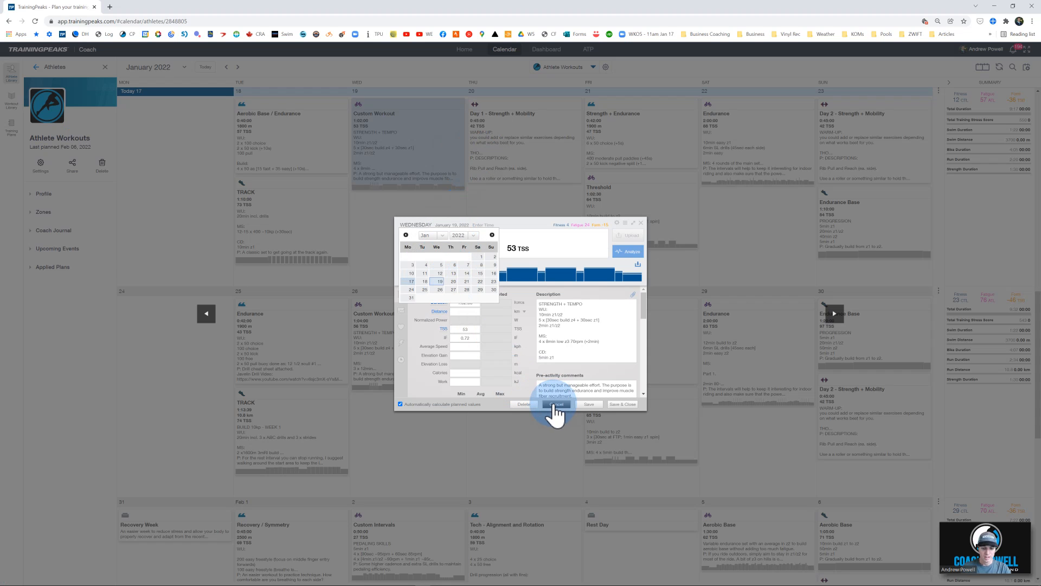